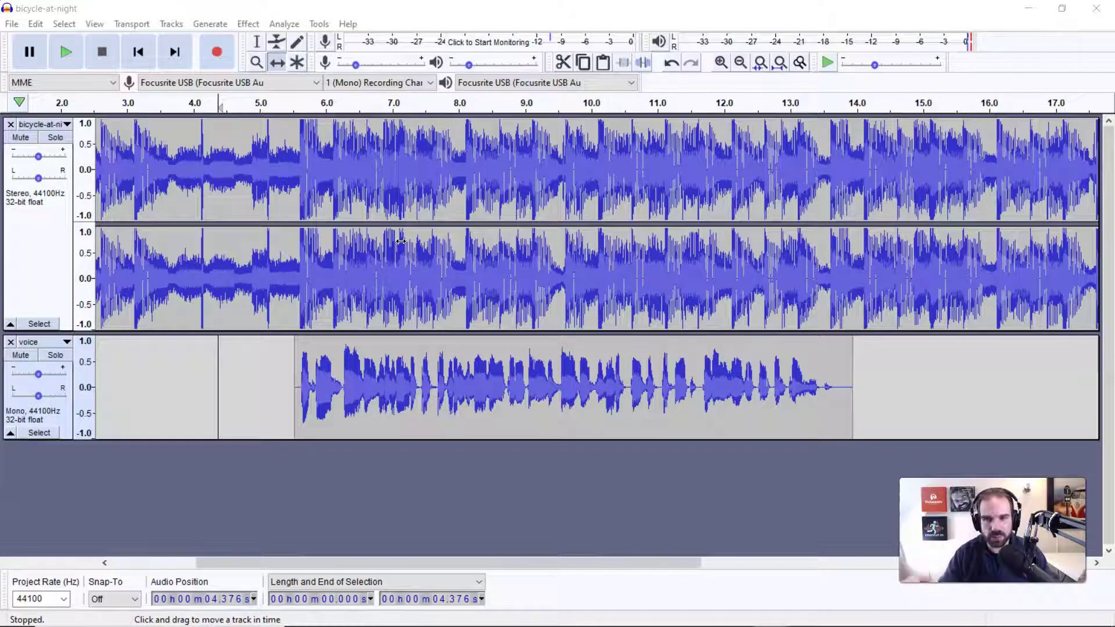
# Step: Apply a Fade In to roughly the first 2 seconds of the bicycle-at-night music track
pyautogui.scroll(-1, 488, 208)
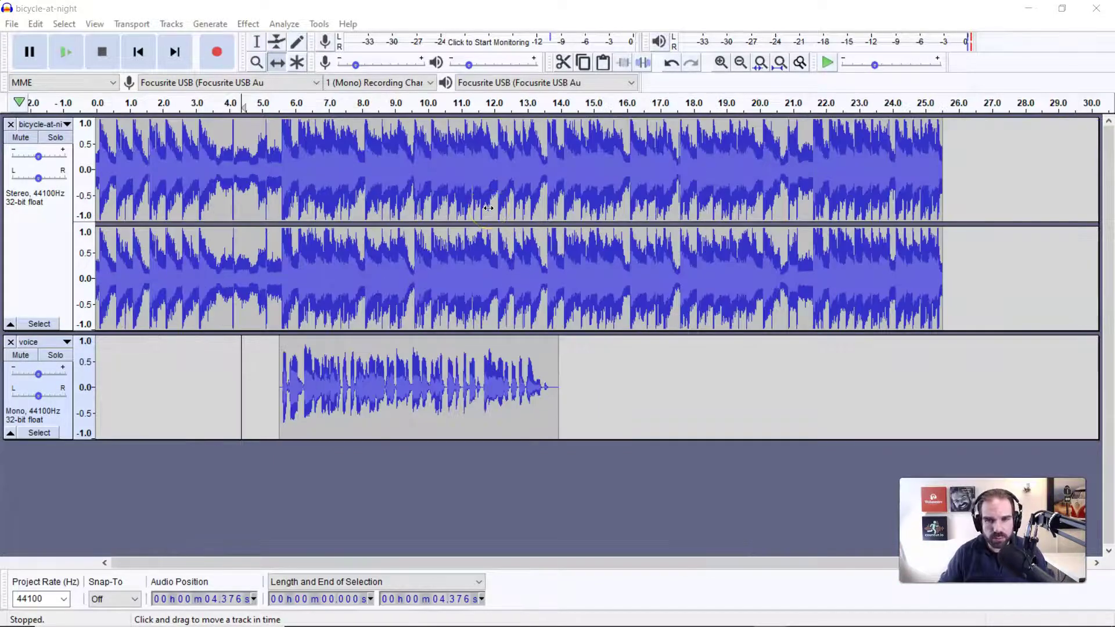
pyautogui.scroll(1, 324, 237)
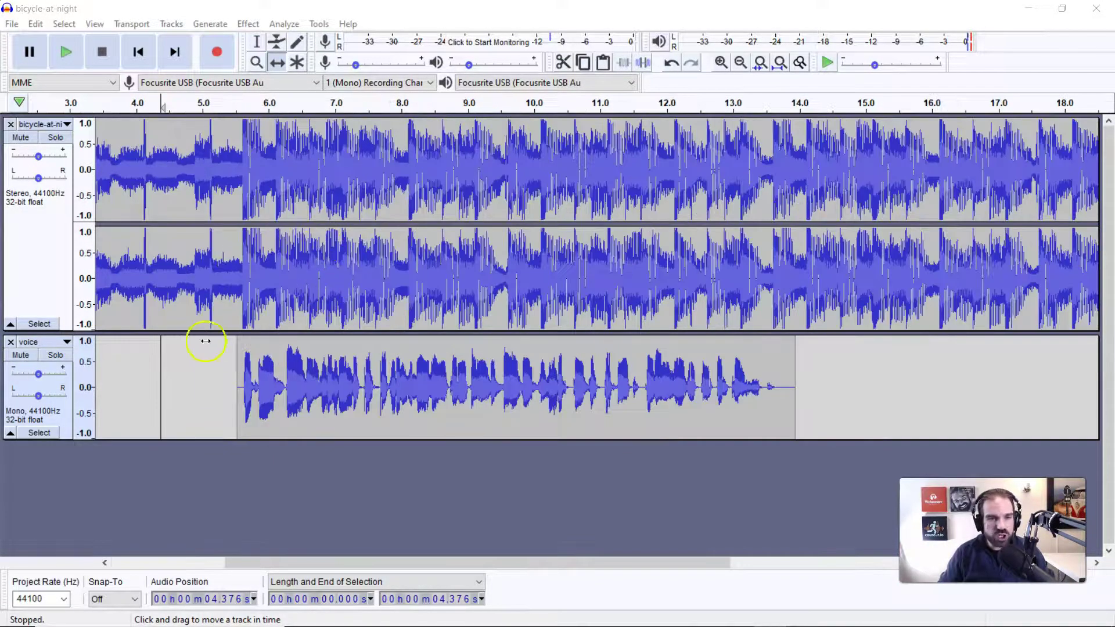
pyautogui.scroll(-1, 313, 267)
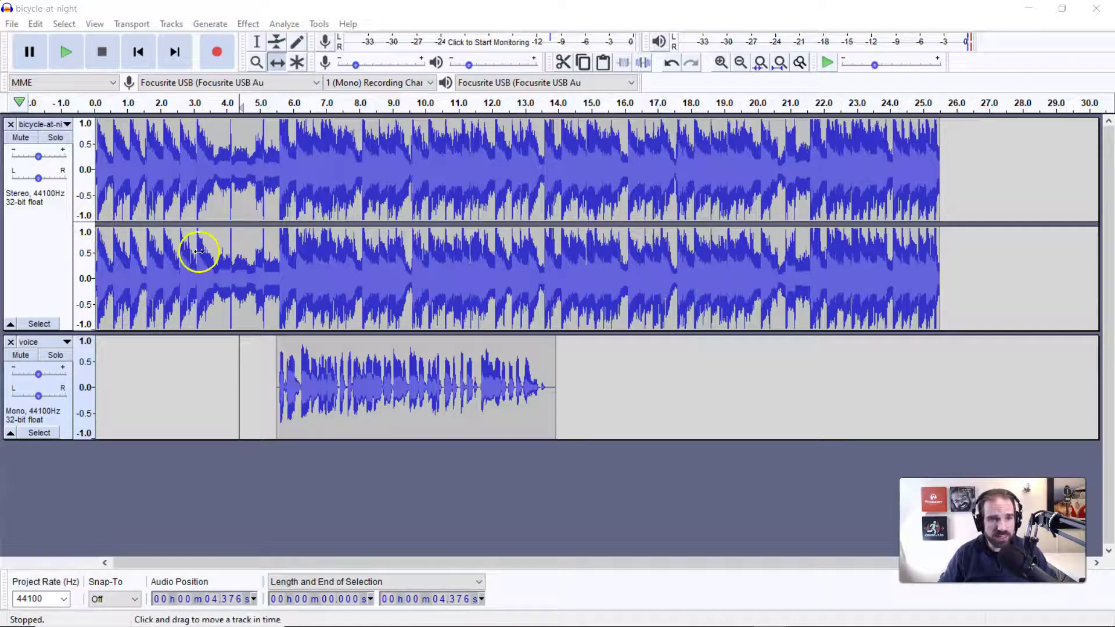
pyautogui.click(256, 42)
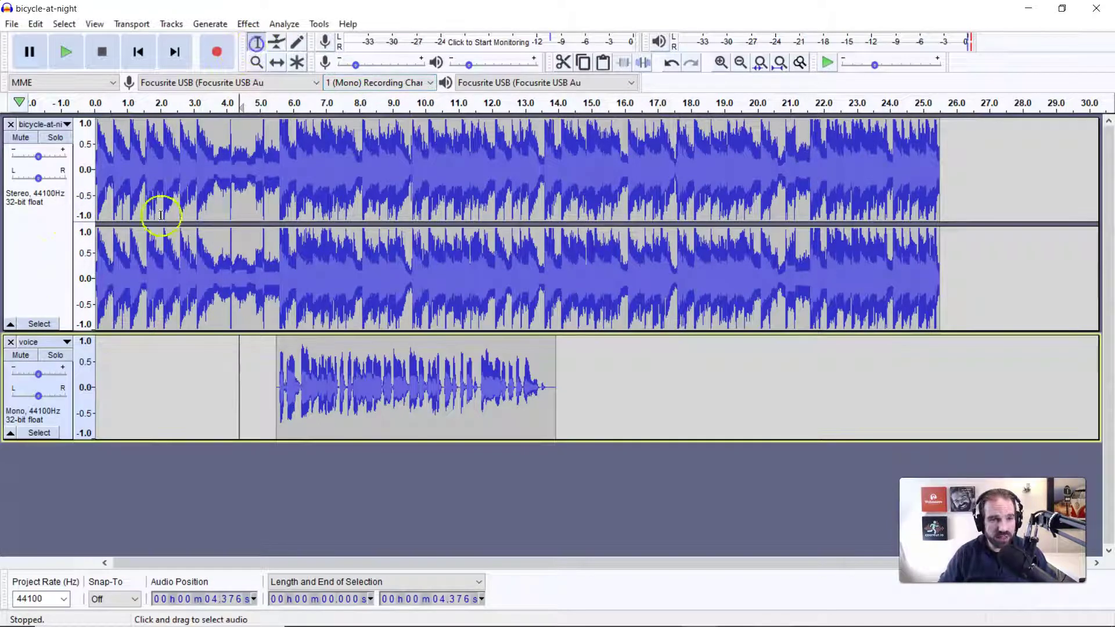
pyautogui.click(161, 264)
pyautogui.moveTo(161, 264); pyautogui.dragTo(87, 272)
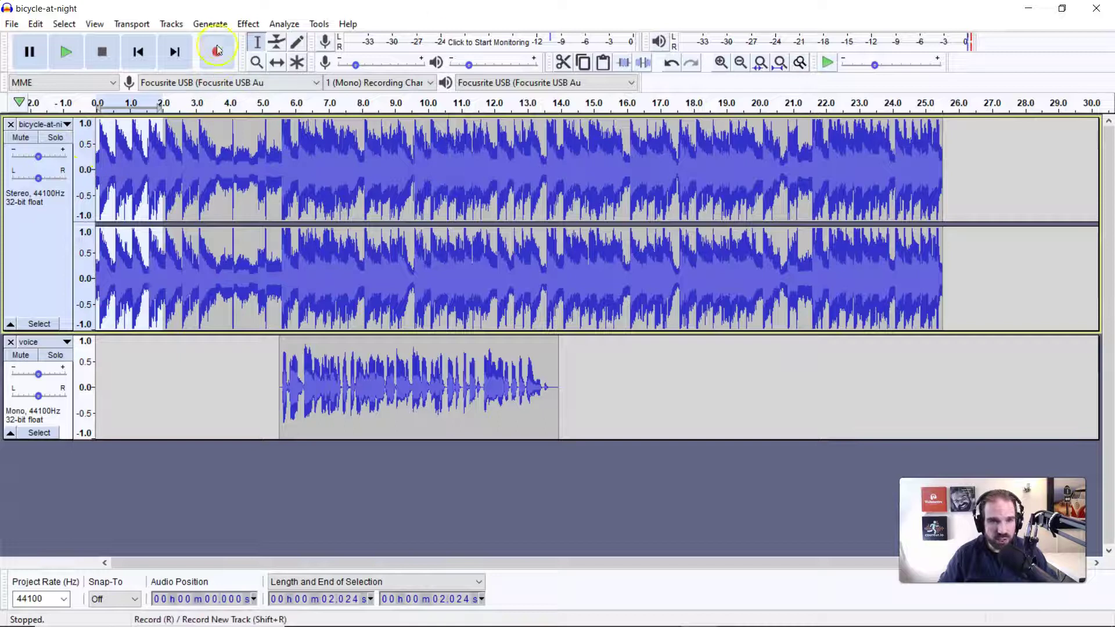
pyautogui.click(248, 24)
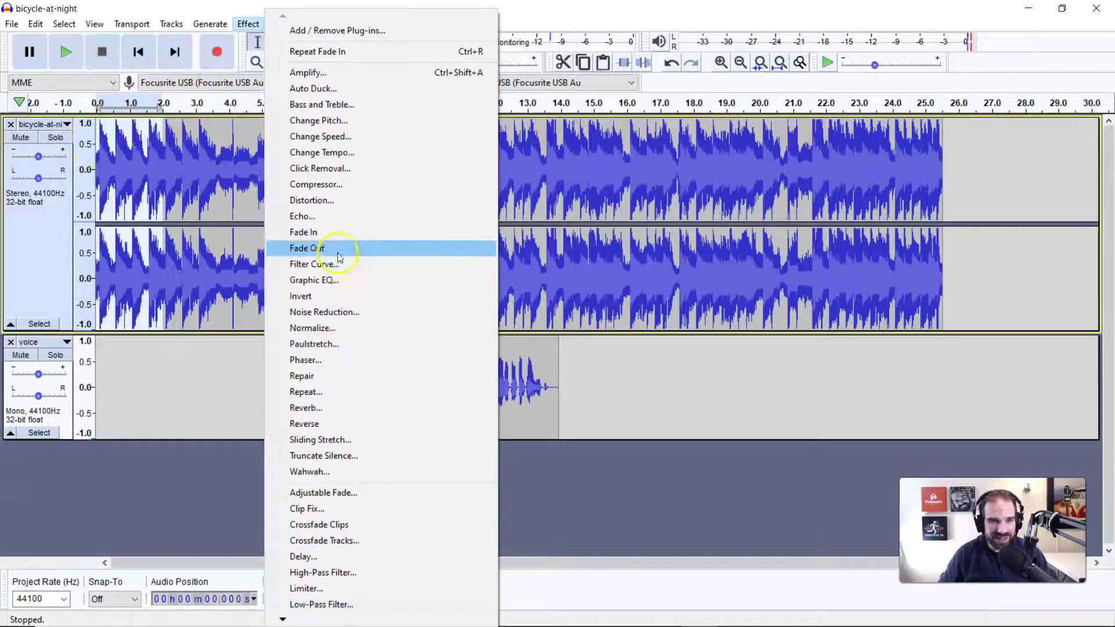
pyautogui.click(342, 232)
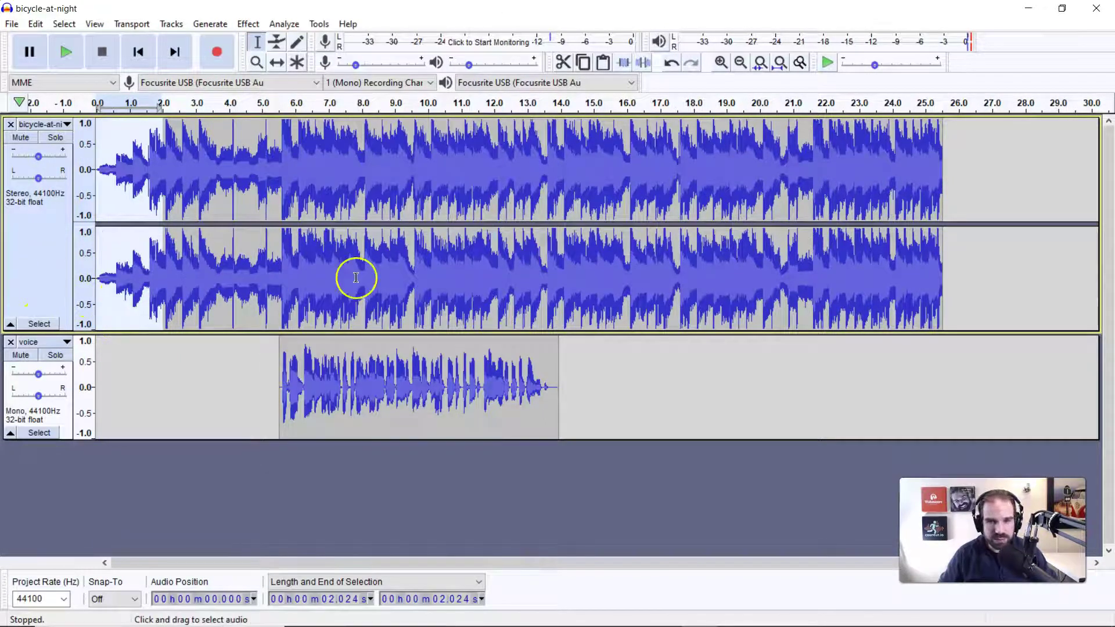
# Step: Apply a Fade Out to the end of the music track, from about 24.1 s onward
pyautogui.click(896, 303)
pyautogui.moveTo(896, 303); pyautogui.dragTo(974, 305)
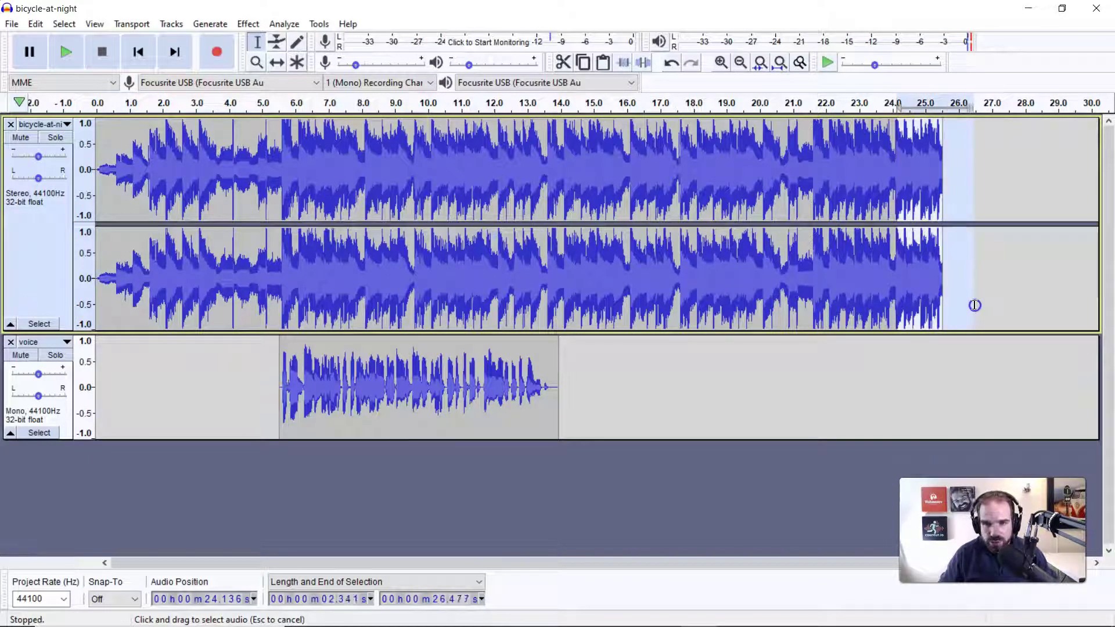
pyautogui.click(248, 24)
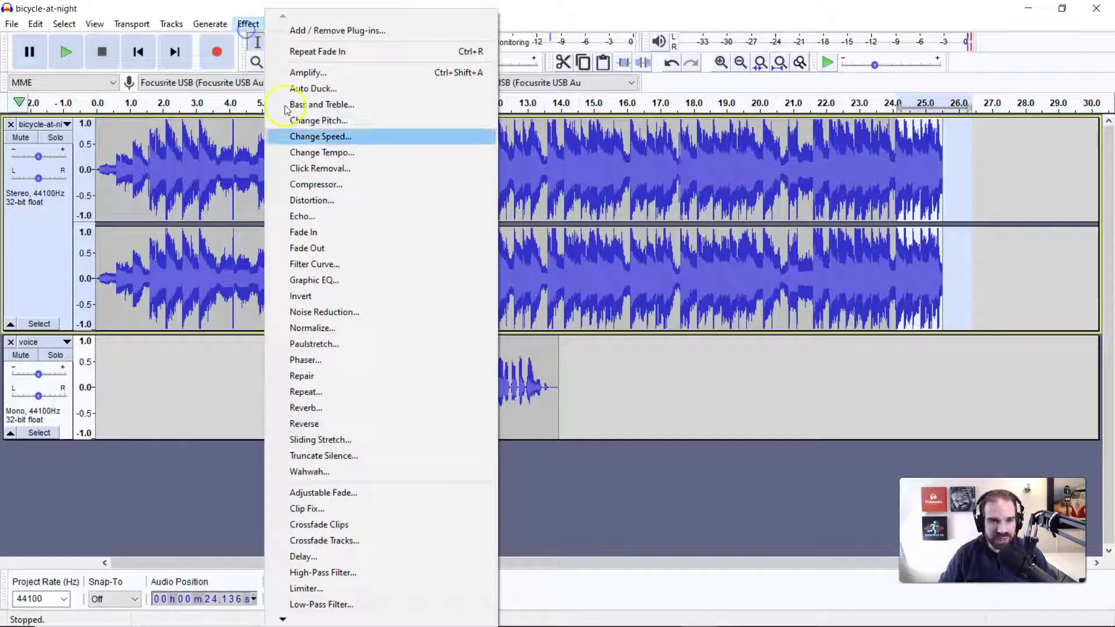
pyautogui.click(350, 250)
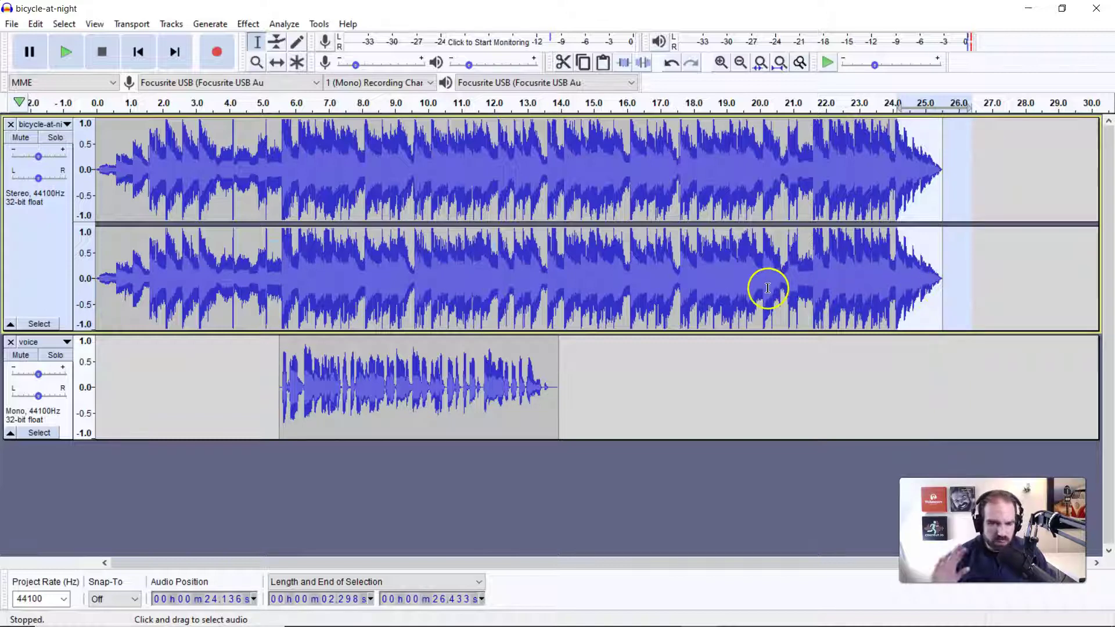
# Step: Play the music and voice tracks together from the start, then stop playback
pyautogui.moveTo(104, 386); pyautogui.dragTo(82, 311)
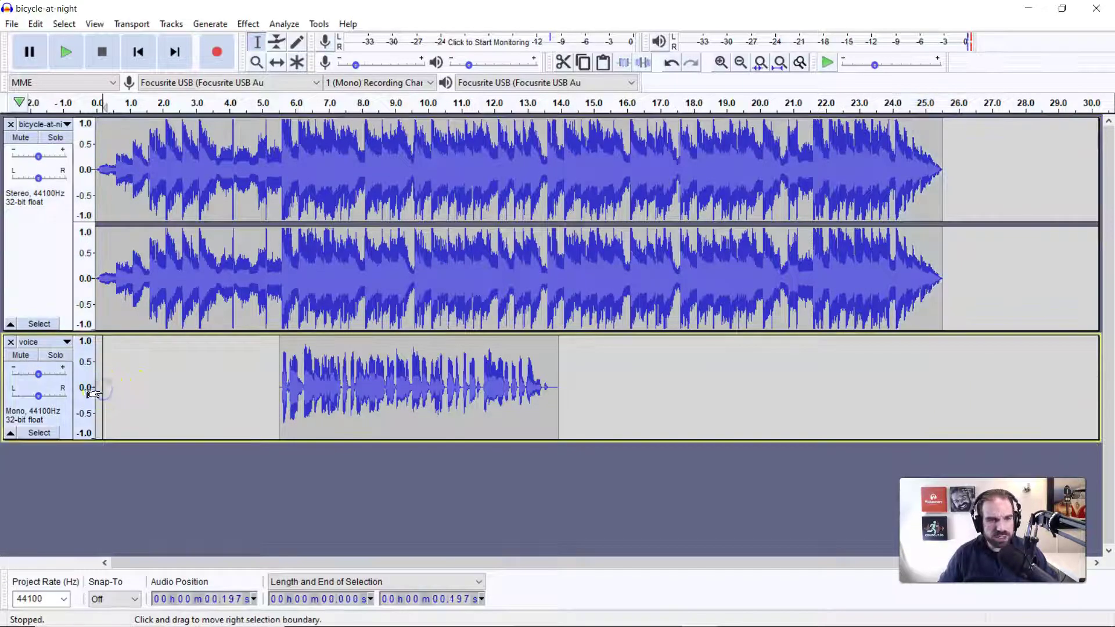
pyautogui.click(98, 102)
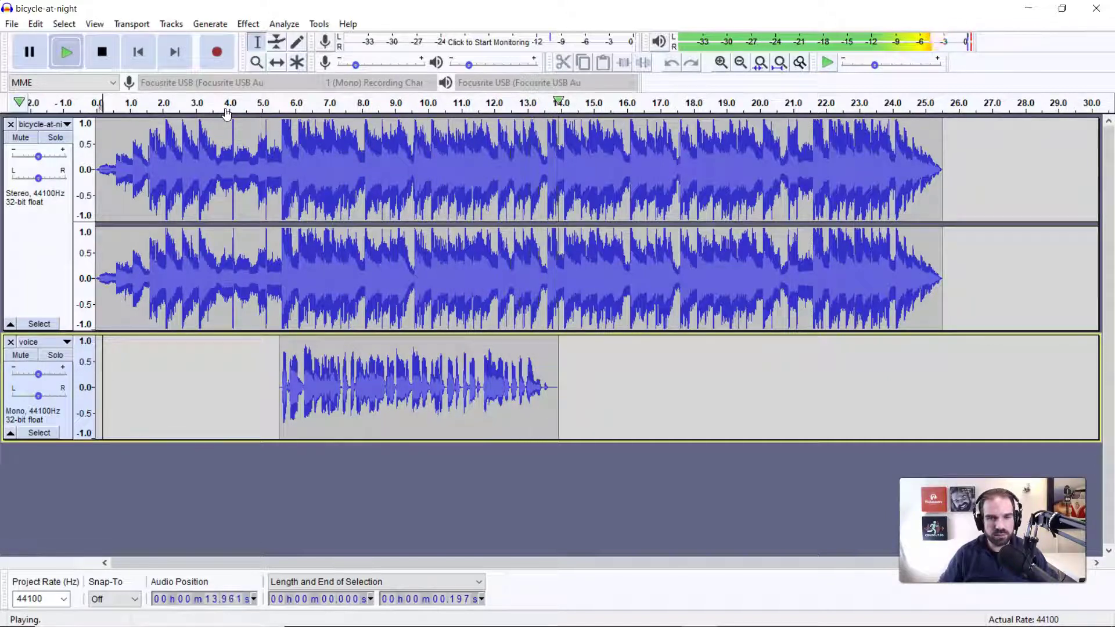
pyautogui.press('space')
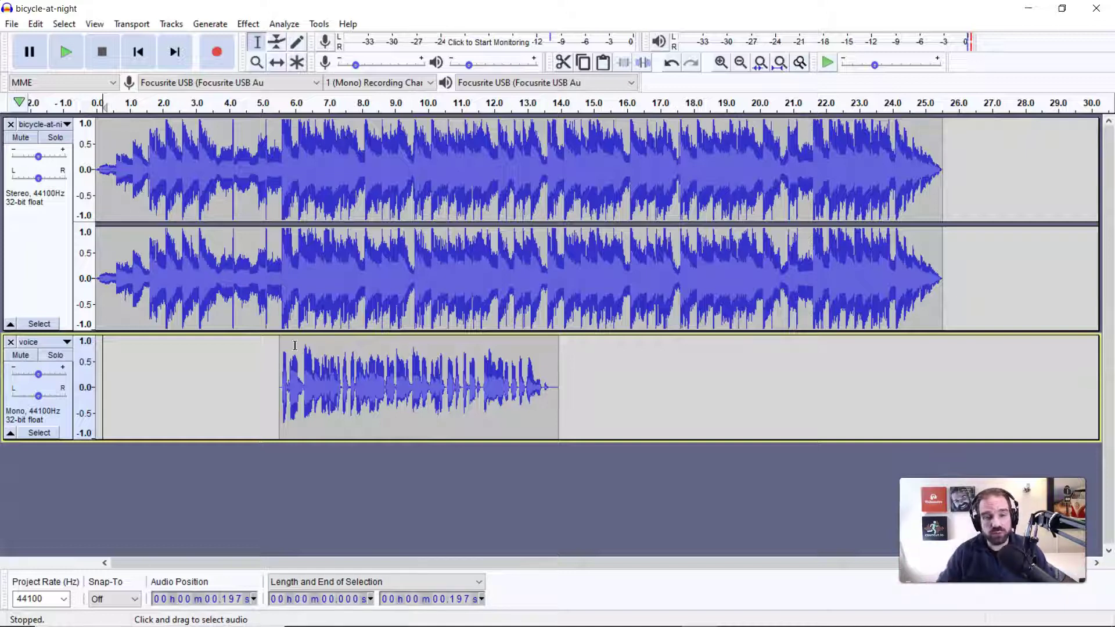
# Step: With the Envelope tool, add control points on the music track at about 3.5 s and 5.3 s, just before the voice starts
pyautogui.click(277, 42)
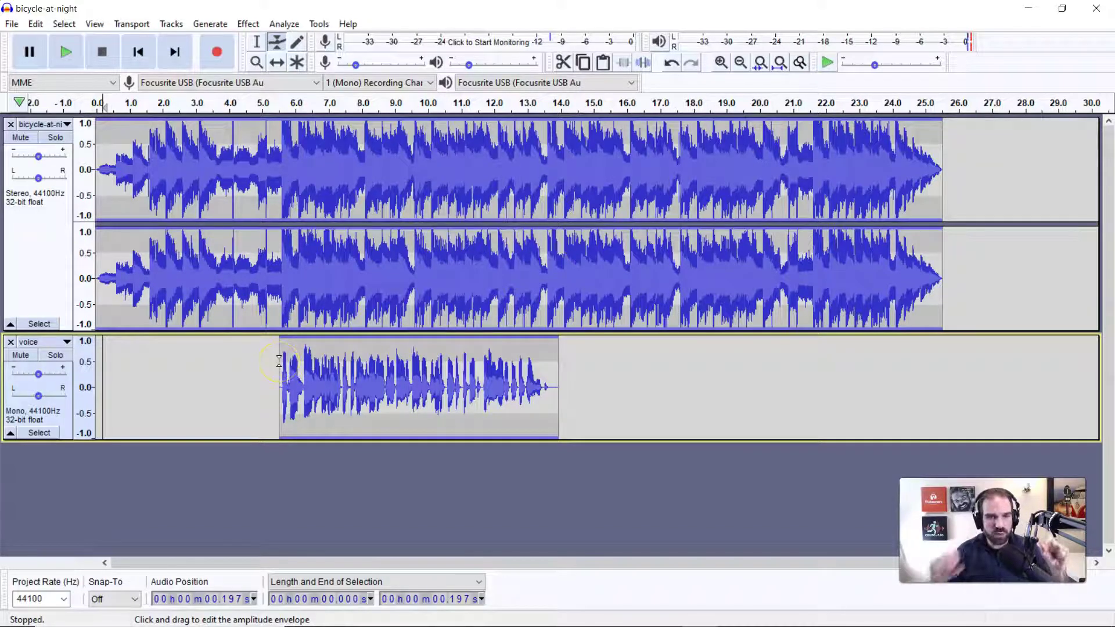
pyautogui.hscroll(2, 291, 360)
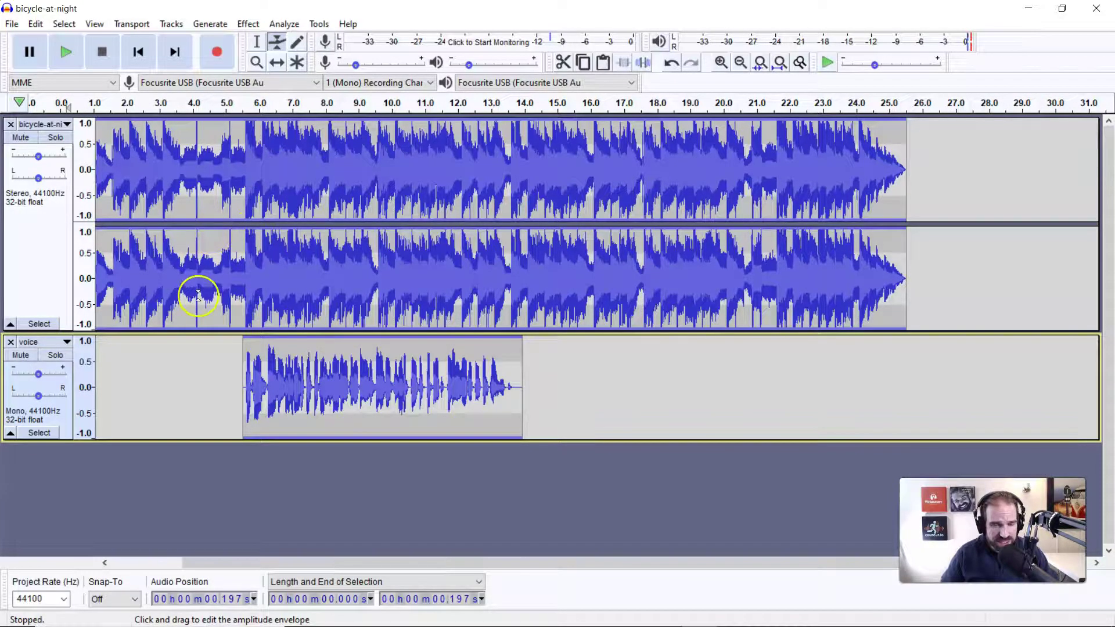
pyautogui.scroll(1, 188, 313)
pyautogui.scroll(1, 187, 306)
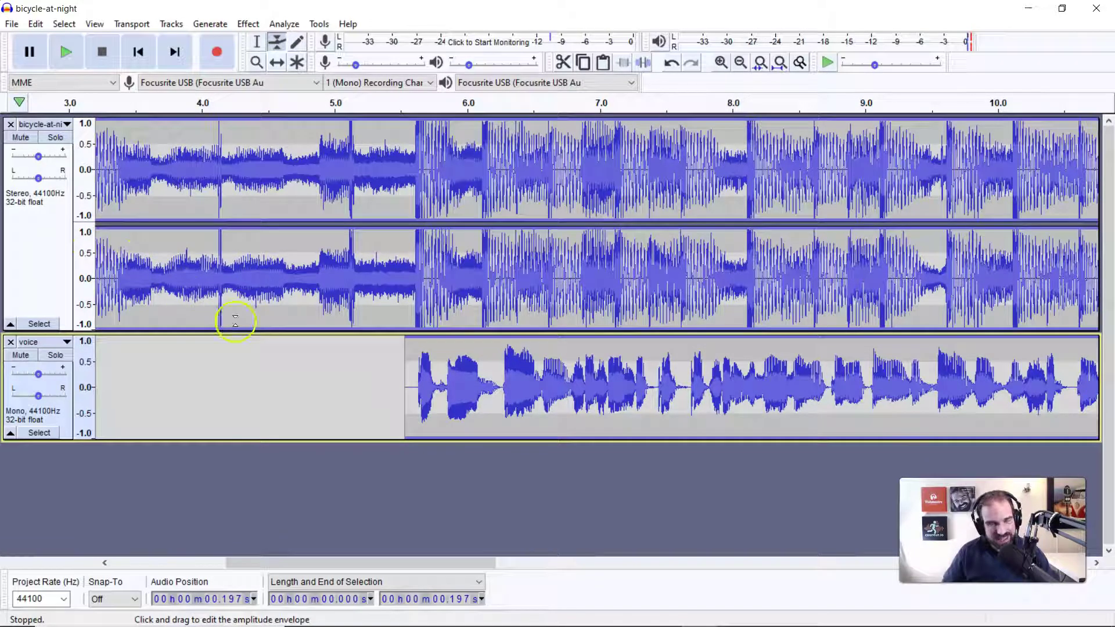
pyautogui.click(132, 231)
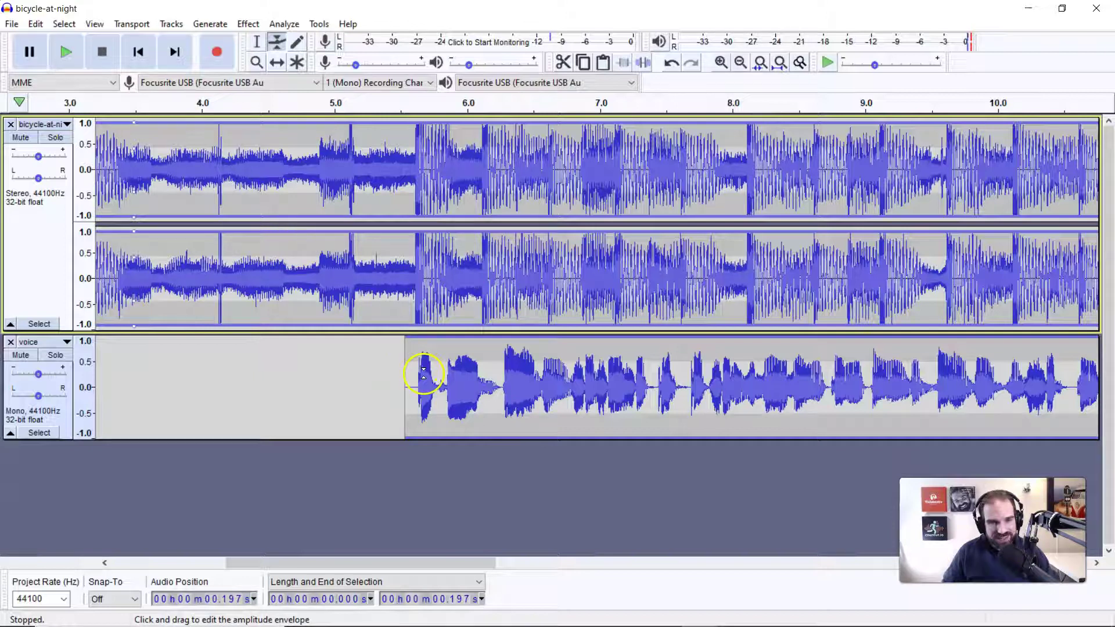
pyautogui.click(372, 232)
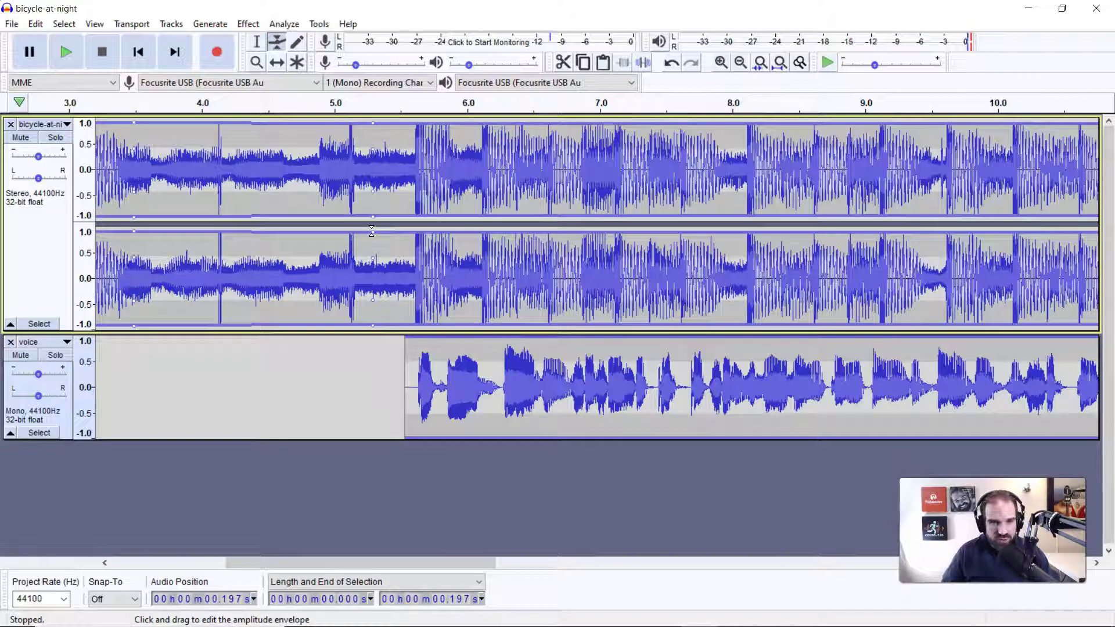
# Step: Lower the music's envelope point at about 5.3 s to an amplitude of about 0.3 so the music ducks under the voice
pyautogui.moveTo(374, 231); pyautogui.dragTo(372, 255)
pyautogui.keyDown('ctrl'); pyautogui.scroll(-1, 408, 243); pyautogui.keyUp('ctrl')
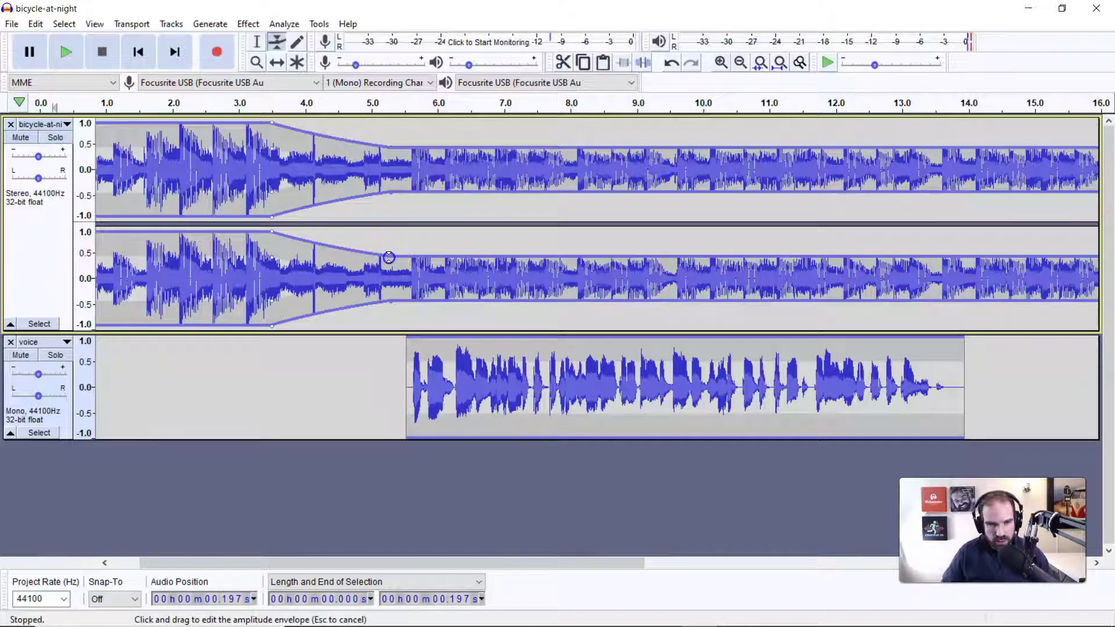
pyautogui.moveTo(390, 257); pyautogui.dragTo(389, 261)
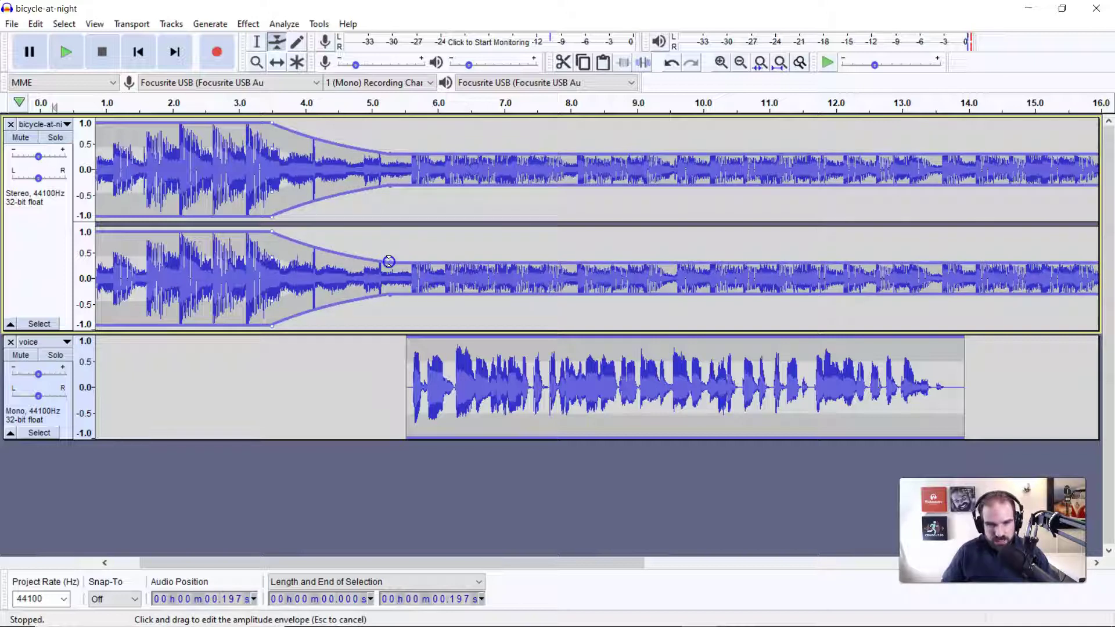
# Step: Play the mix from about 1.3 s to check the music level under the voice, and stop playback
pyautogui.click(124, 103)
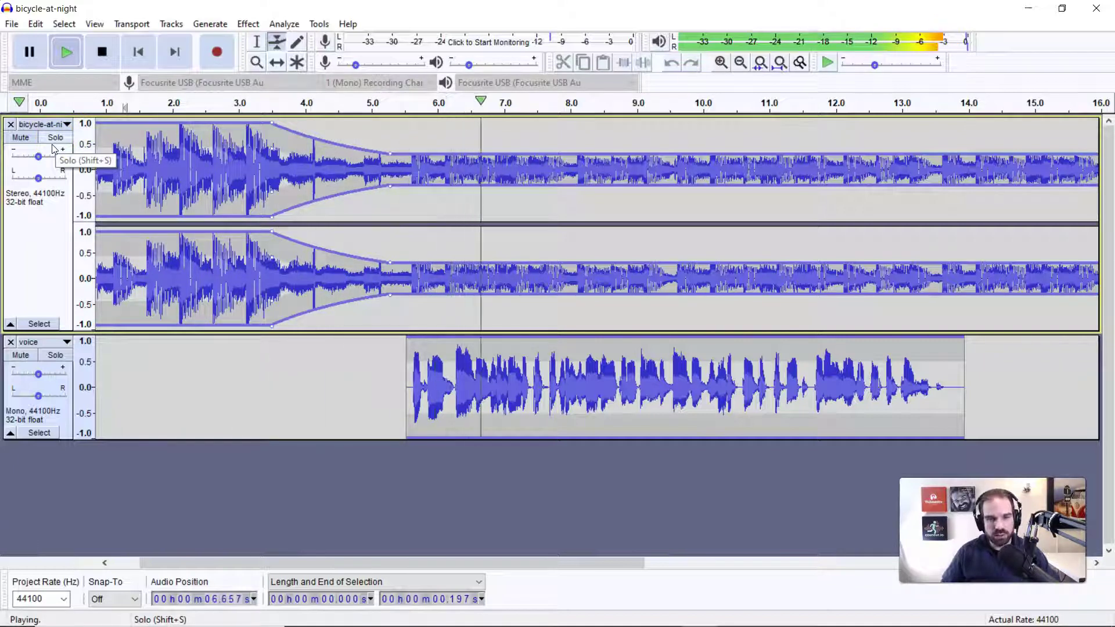
pyautogui.click(99, 185)
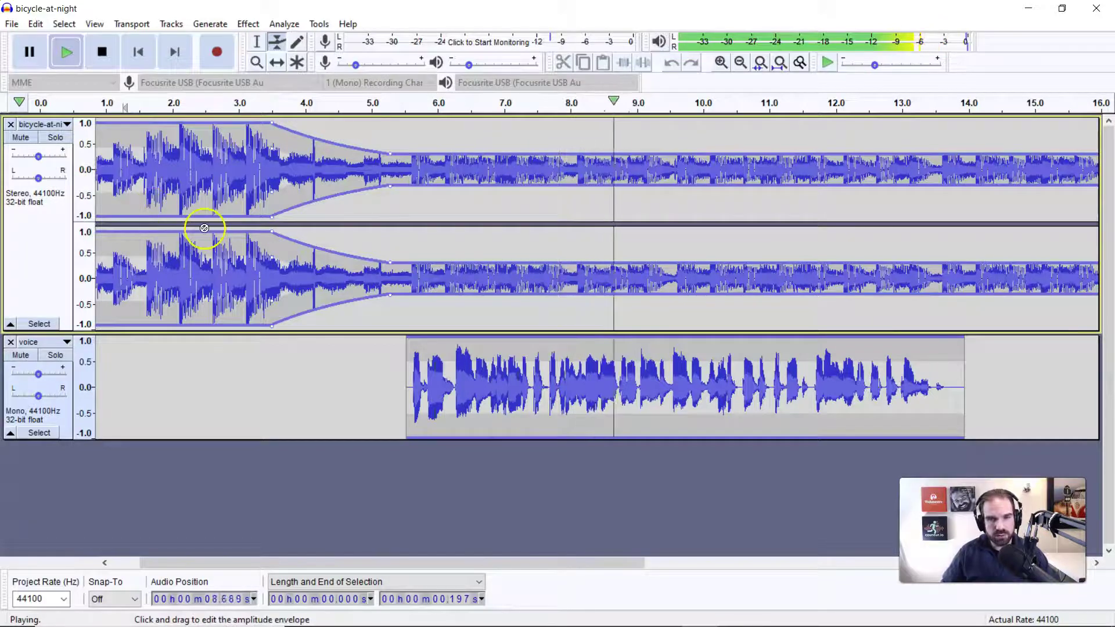
pyautogui.press('space')
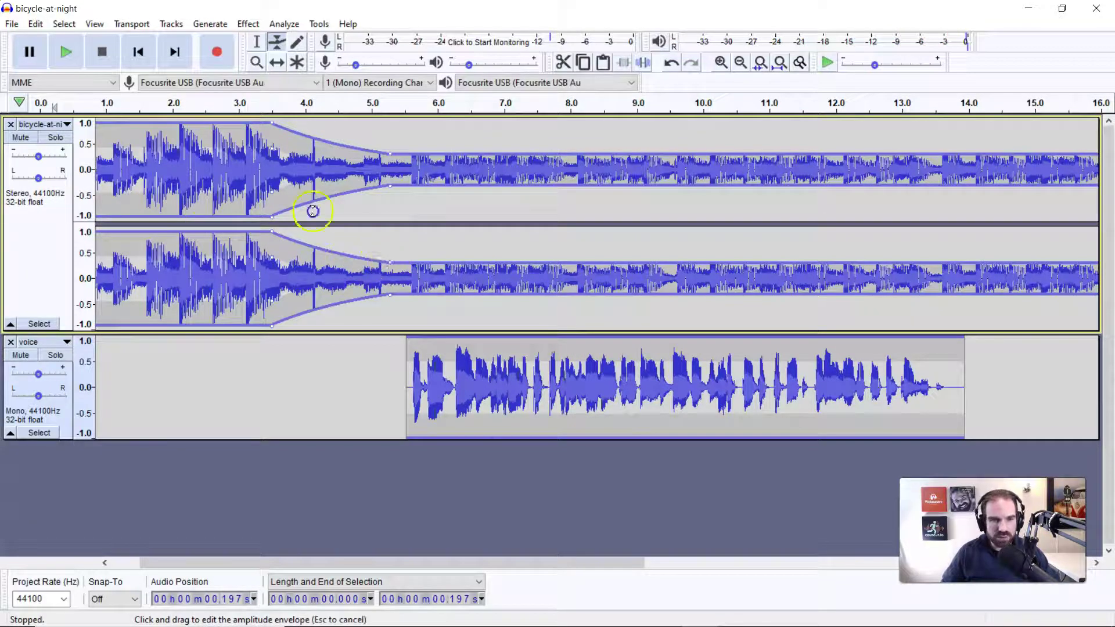
# Step: Lower the envelope point at about 5.3 s slightly further, to about 0.25, and play the mix from about 2.7 s
pyautogui.moveTo(391, 264); pyautogui.dragTo(391, 265)
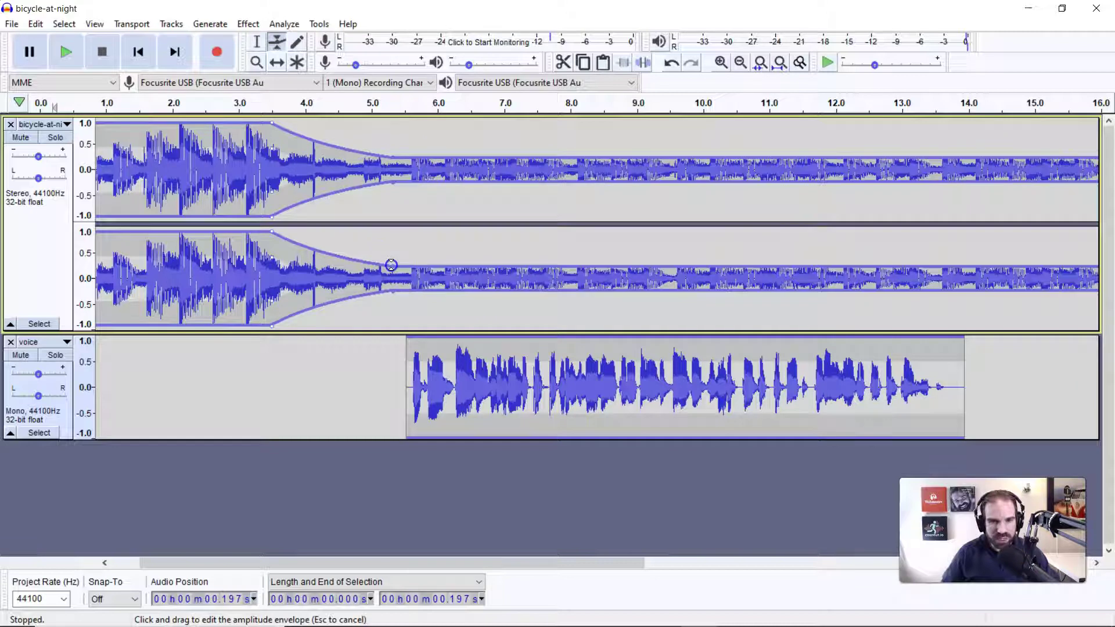
pyautogui.click(216, 103)
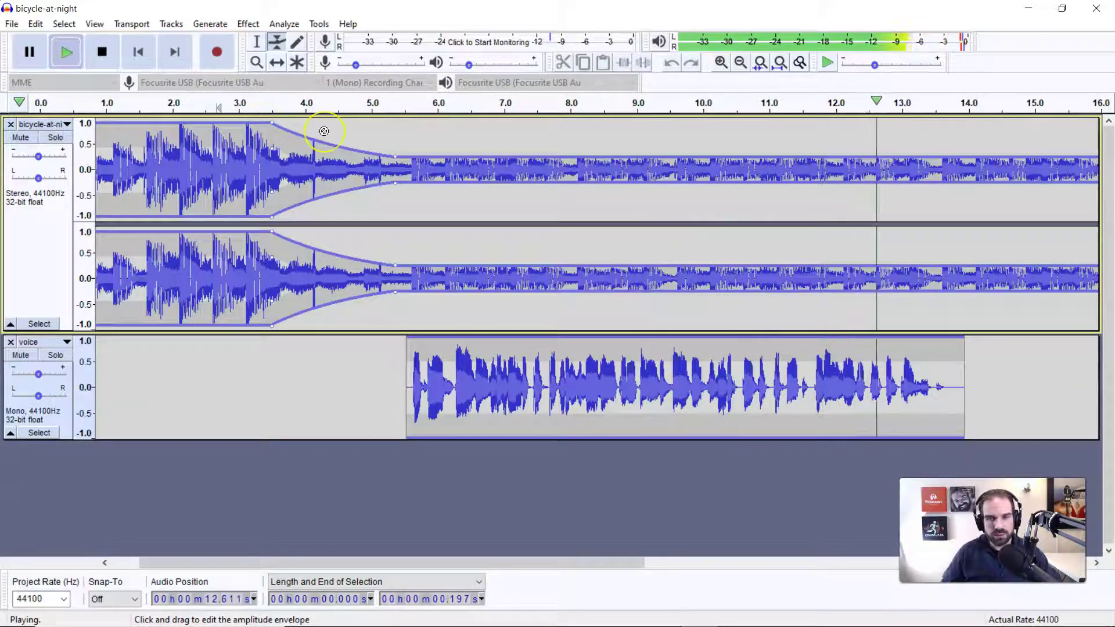
pyautogui.press('space')
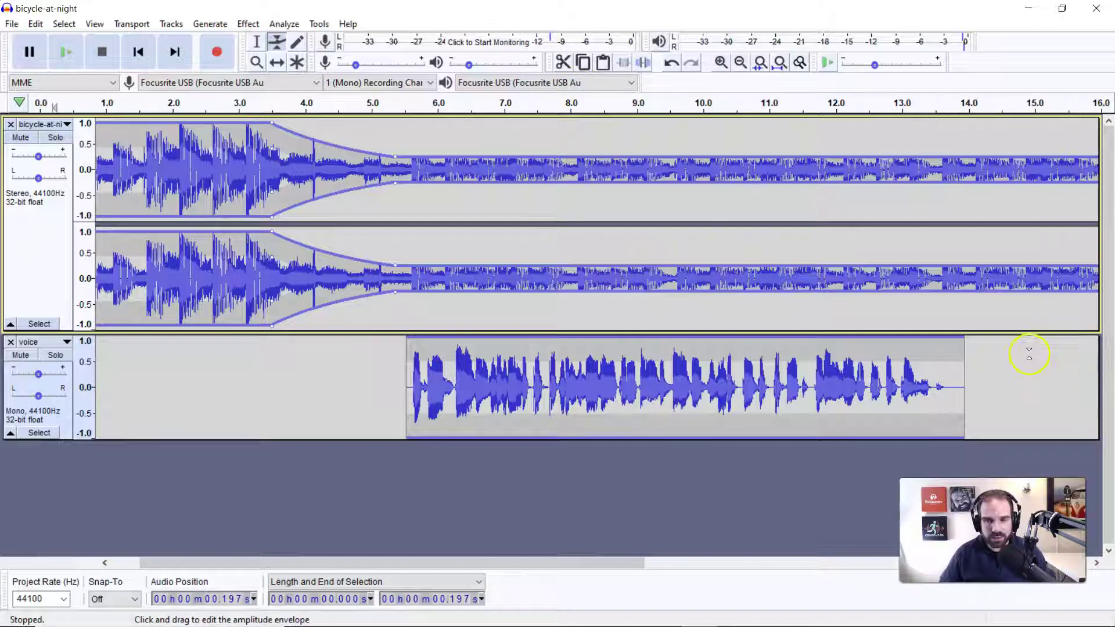
# Step: Add music envelope points at about 13.5 s and 14.4 s near the voice's end, raising the second back to full volume
pyautogui.scroll(1, 1029, 353)
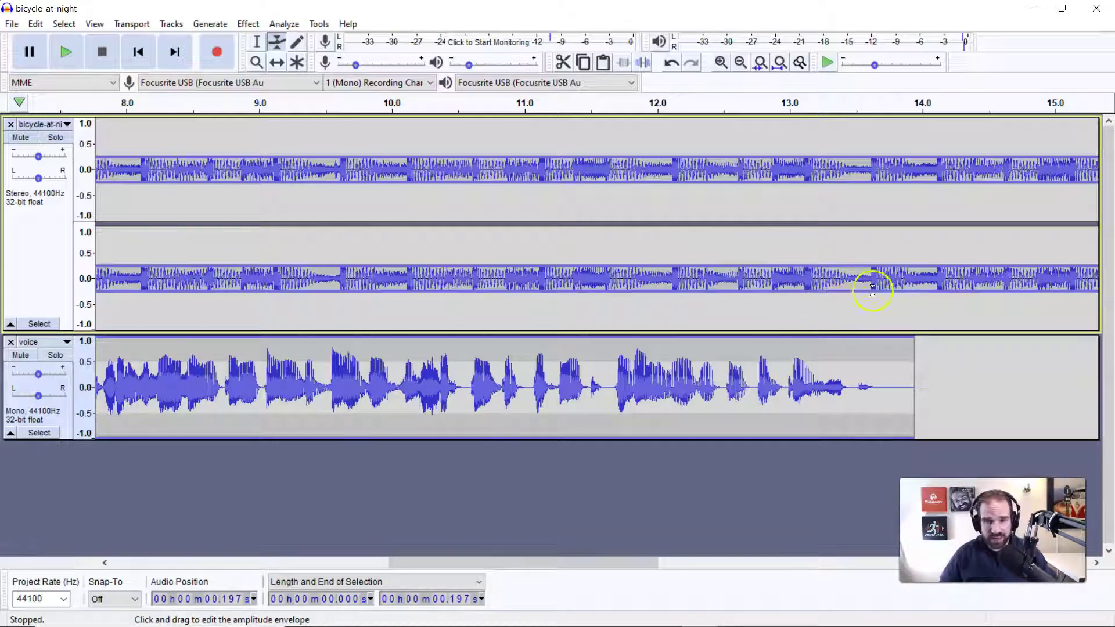
pyautogui.keyDown('ctrl'); pyautogui.scroll(-1, 967, 294); pyautogui.keyUp('ctrl')
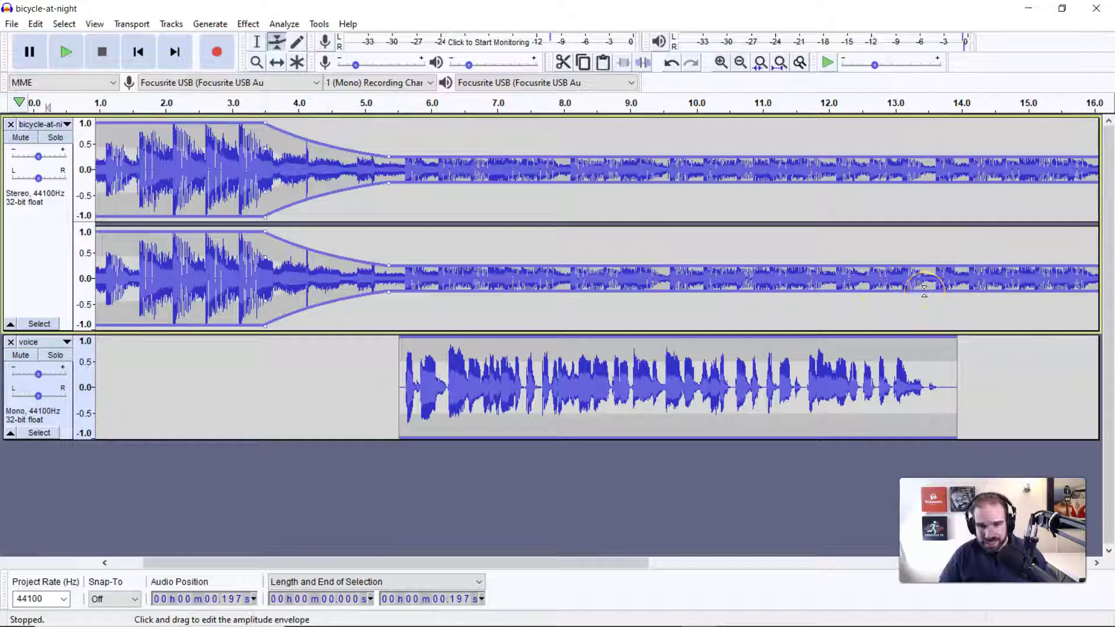
pyautogui.click(925, 291)
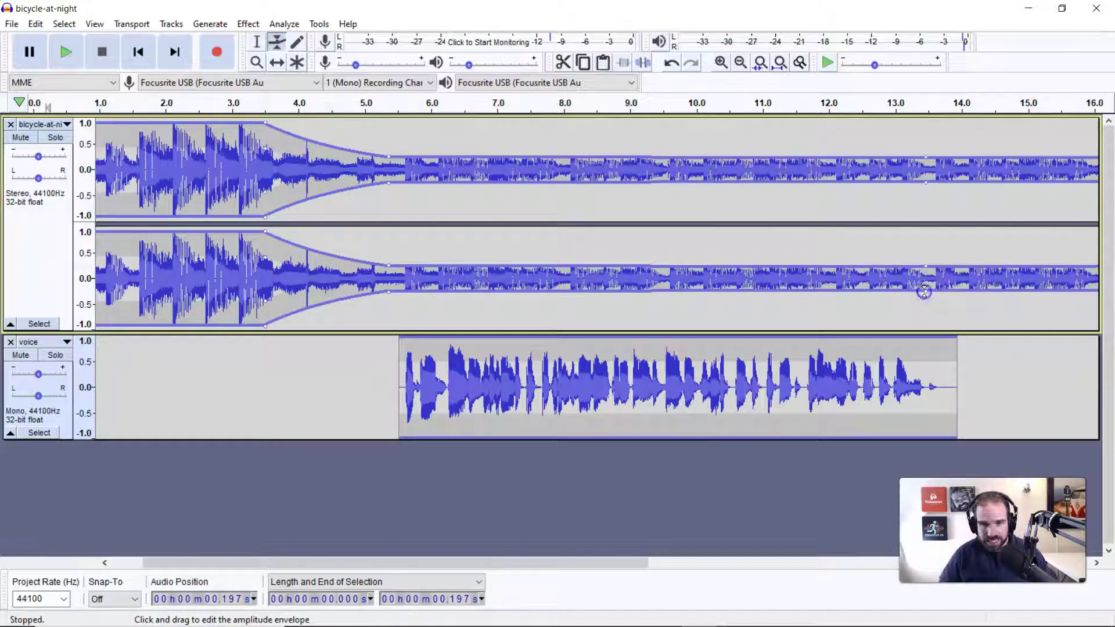
pyautogui.click(979, 266)
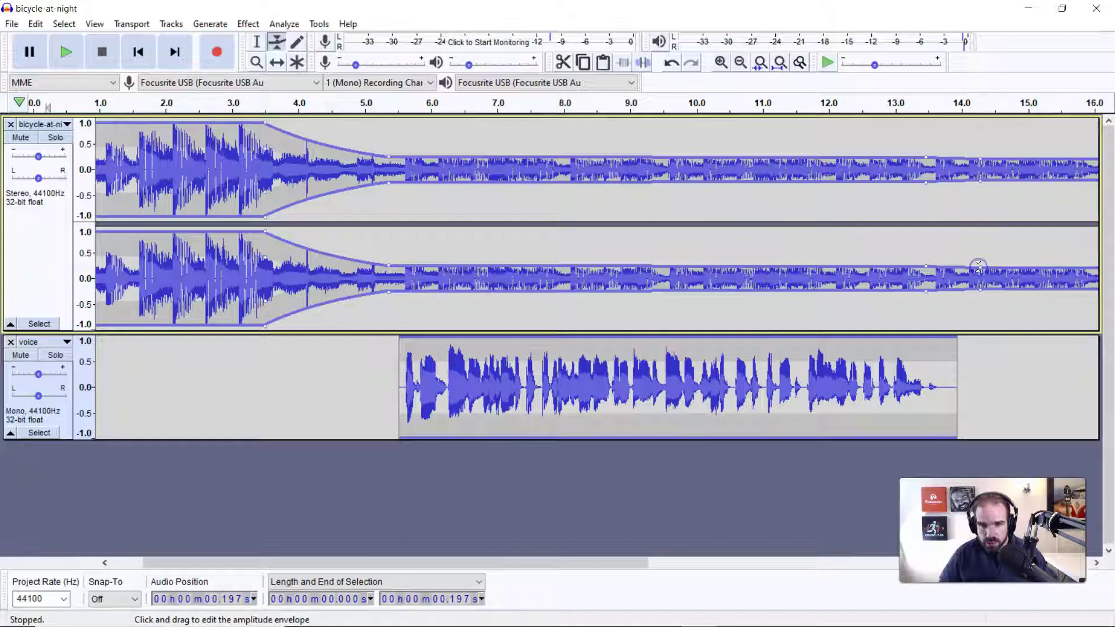
pyautogui.moveTo(978, 266); pyautogui.dragTo(988, 231)
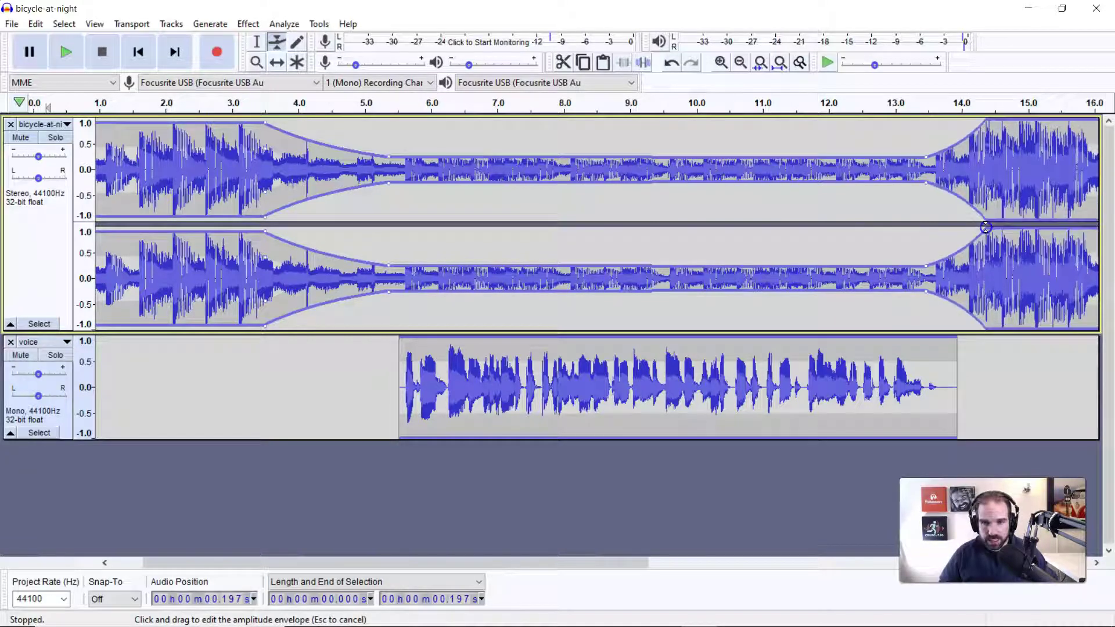
# Step: Play the mix from about 3.5 s past the end of the voice clip to check the volume transitions, and stop playback
pyautogui.click(263, 103)
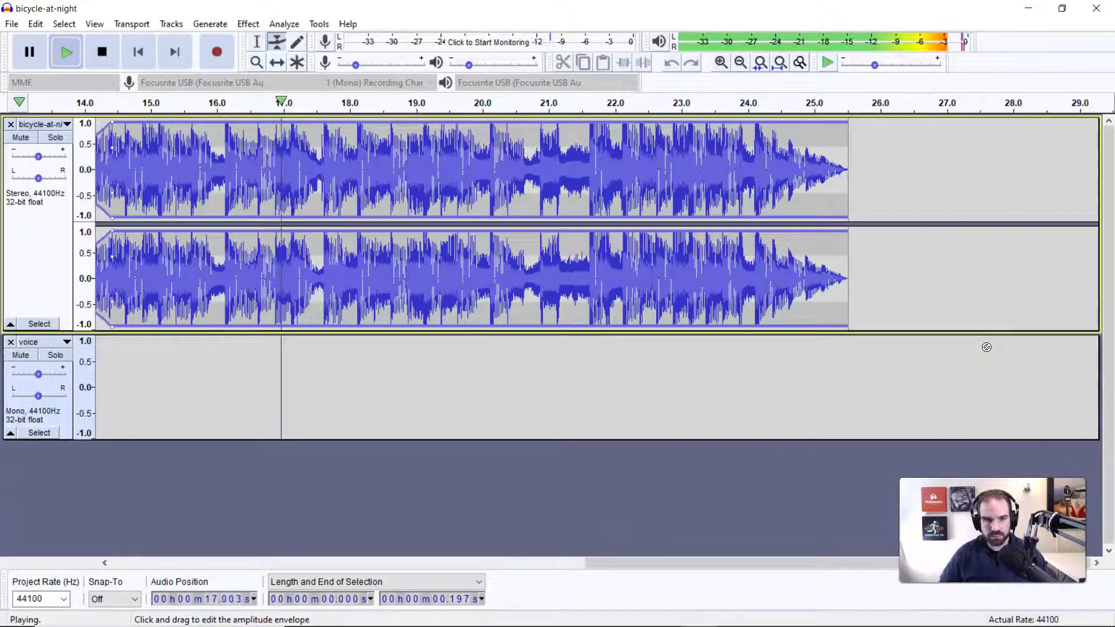
pyautogui.click(985, 347)
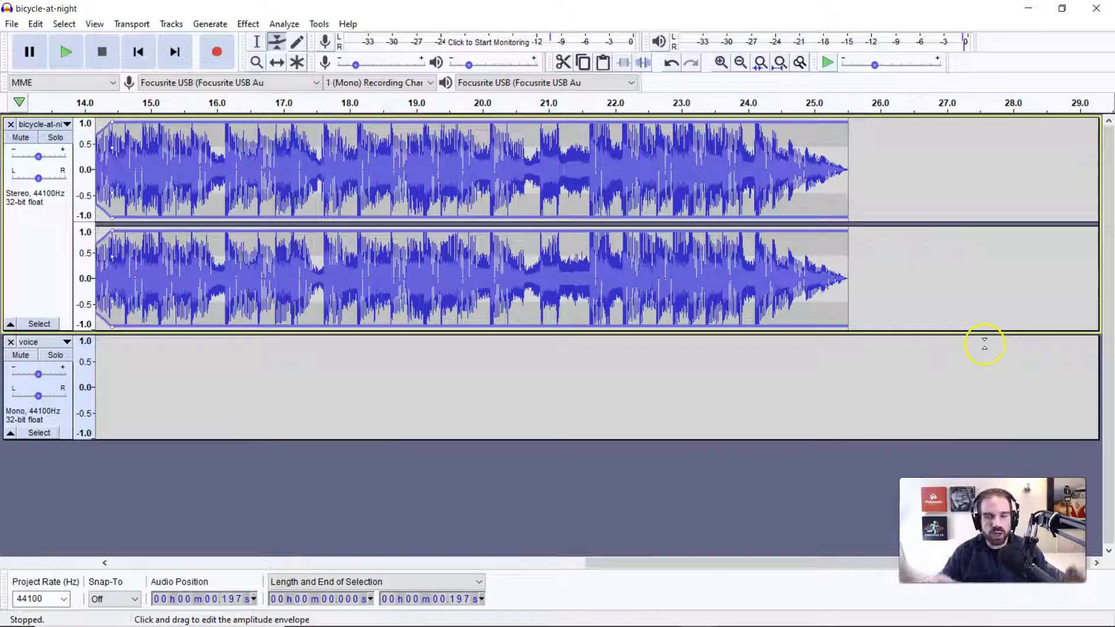